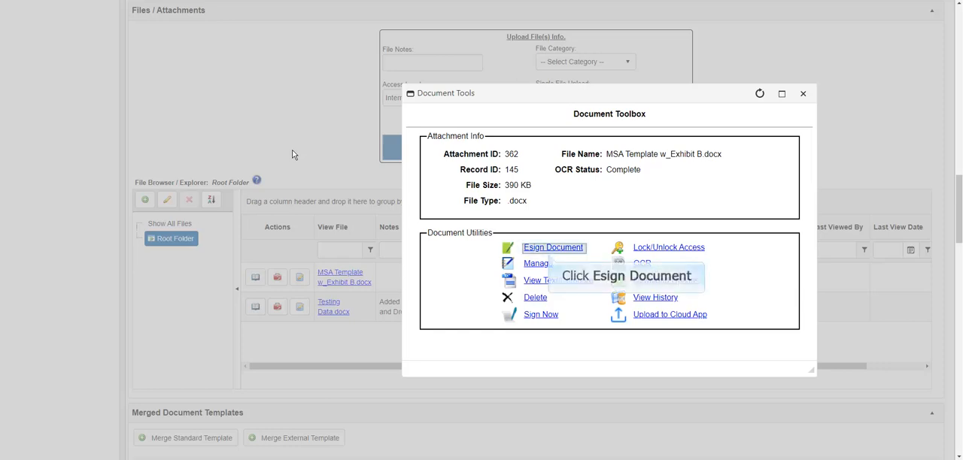
- Create a CobbleStone IntelliSign signing process for MSA Template w_Exhibit B.docx with the Placeholder Signatures signing action and save it
left_click(561, 248)
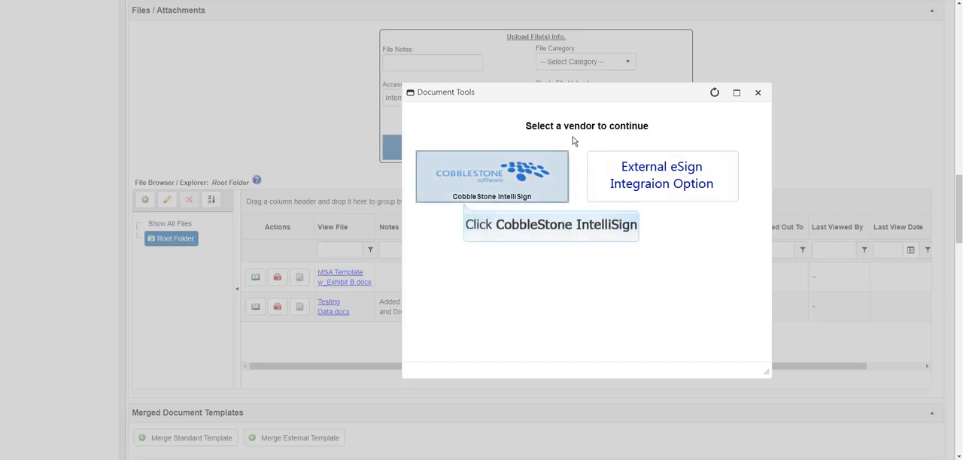
left_click(524, 170)
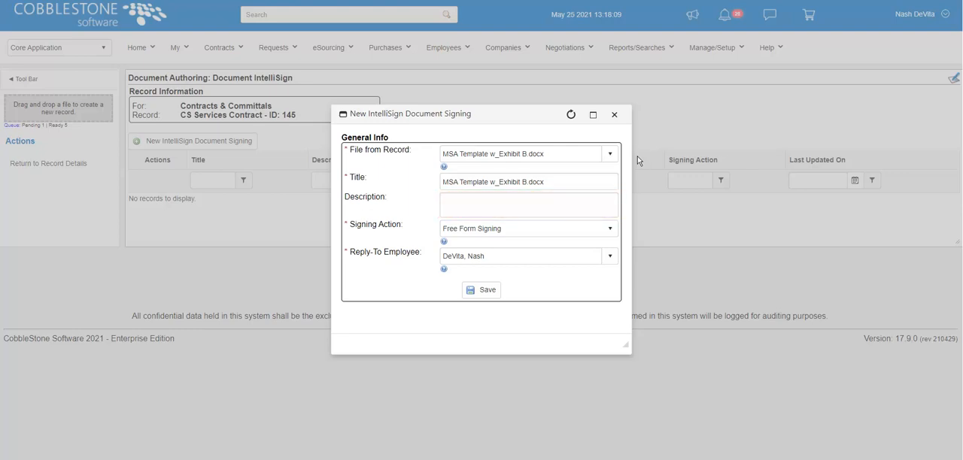
left_click(610, 229)
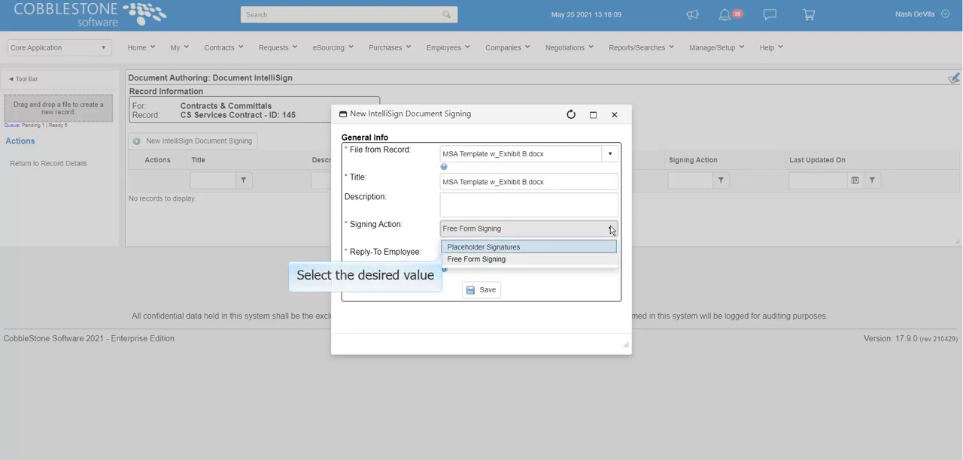
left_click(494, 250)
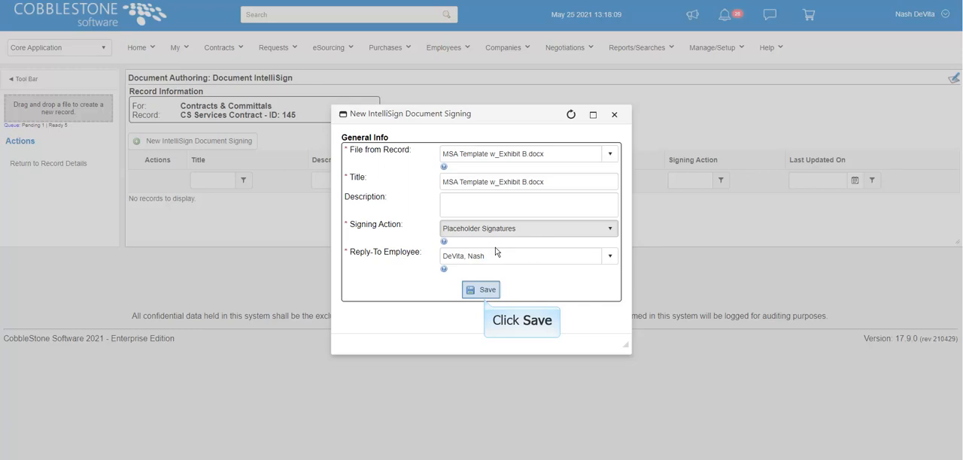
left_click(486, 290)
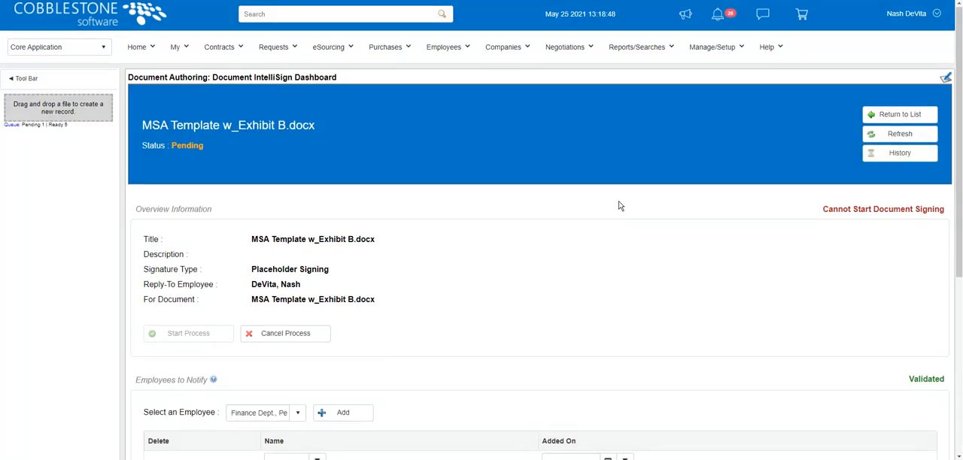
- Try the External Signer and Employee Signer types for the new document signer
scroll(619, 205, "down", 3)
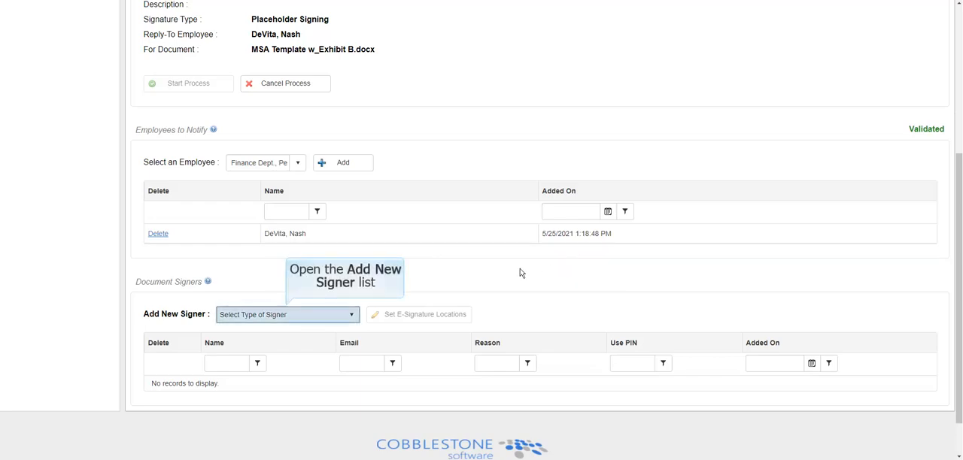
left_click(347, 314)
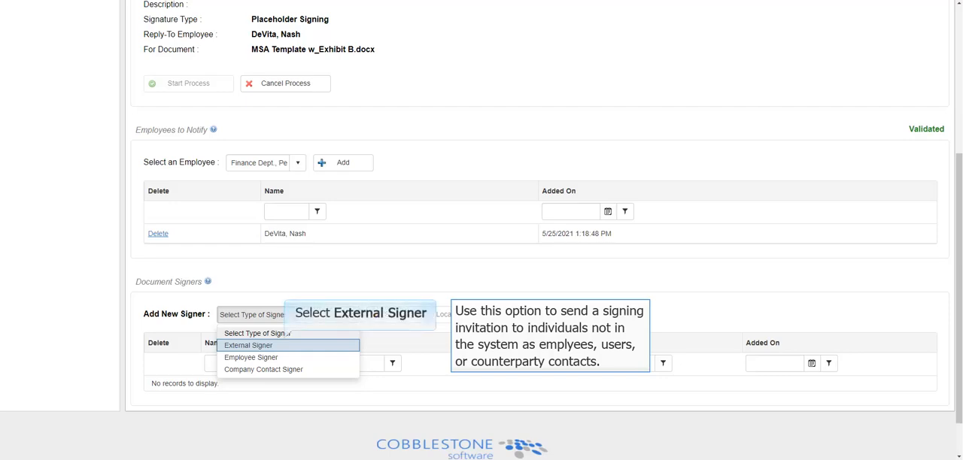
left_click(256, 346)
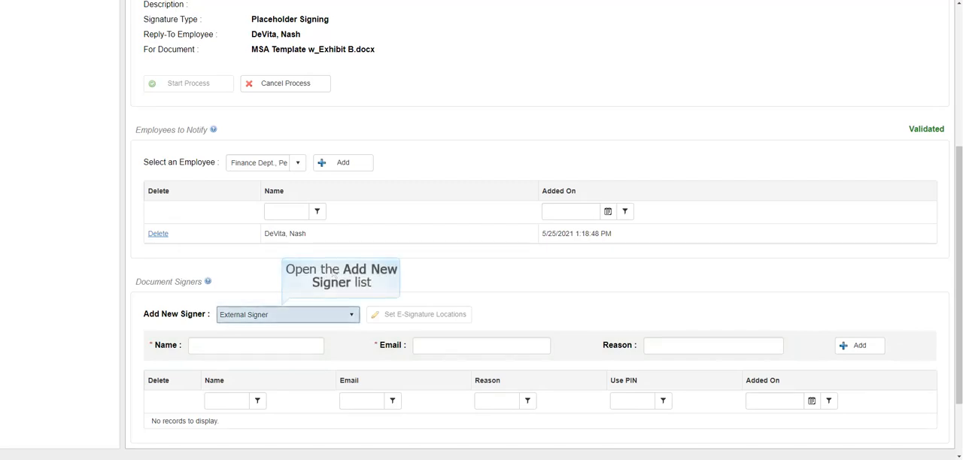
left_click(353, 315)
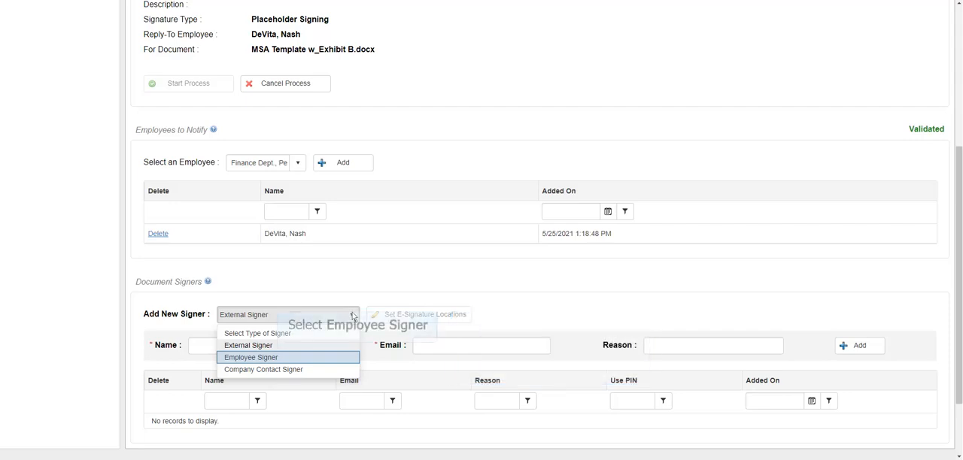
left_click(265, 358)
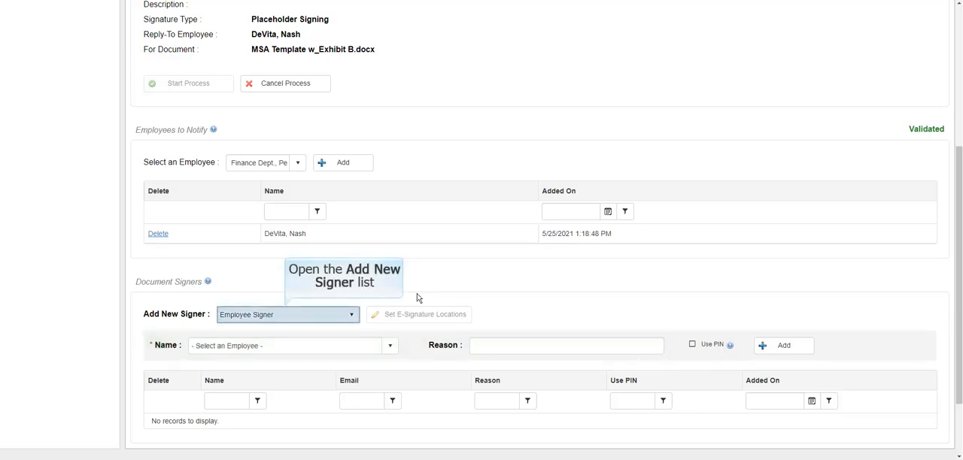
- Add a Company Contact Signer by choosing the available contact and entering Final Signature as the reason
left_click(350, 315)
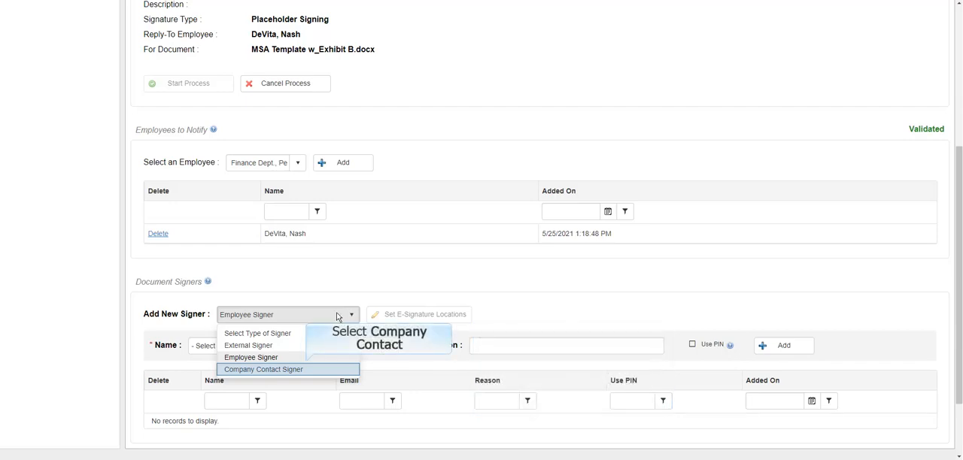
left_click(298, 369)
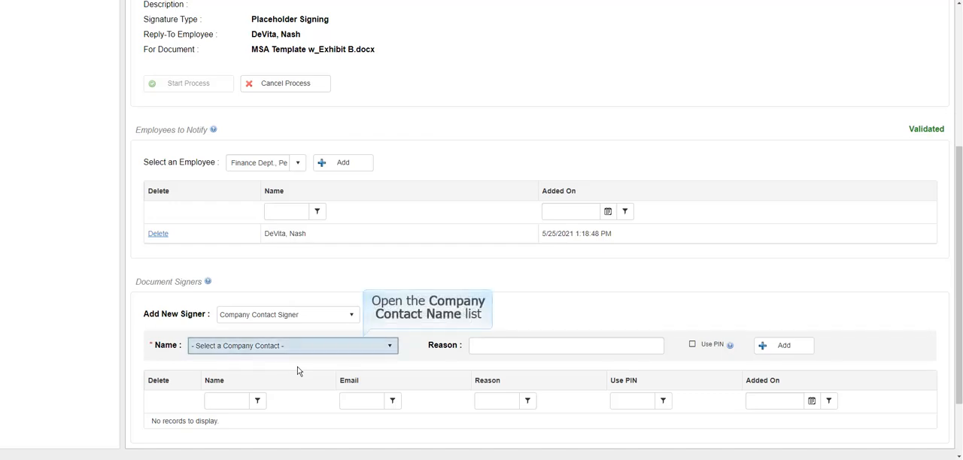
left_click(388, 346)
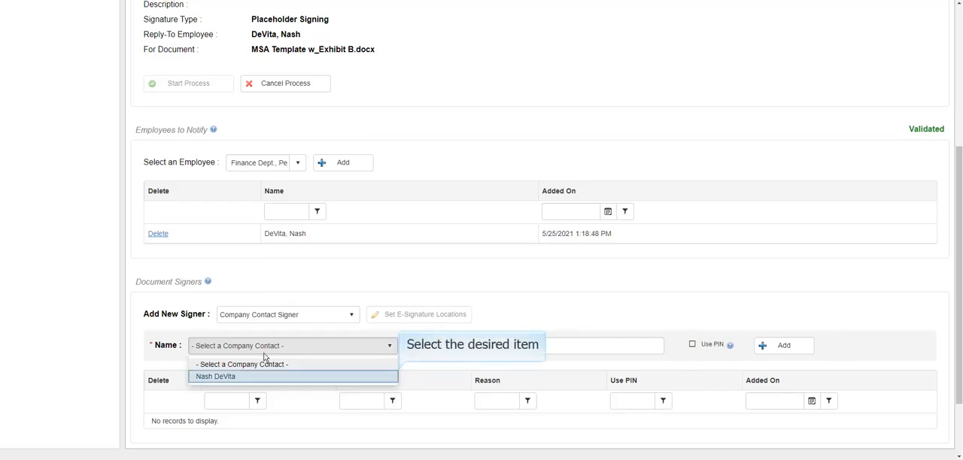
left_click(238, 377)
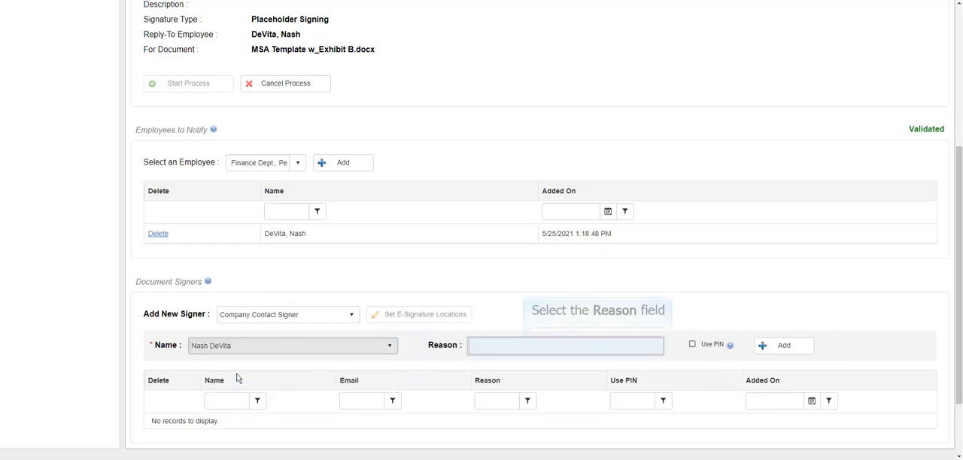
left_click(476, 348)
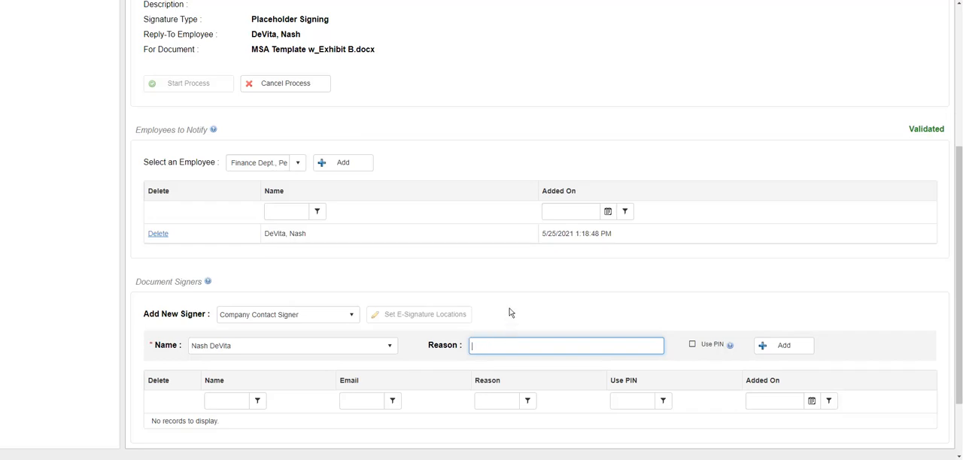
type("Final Signature")
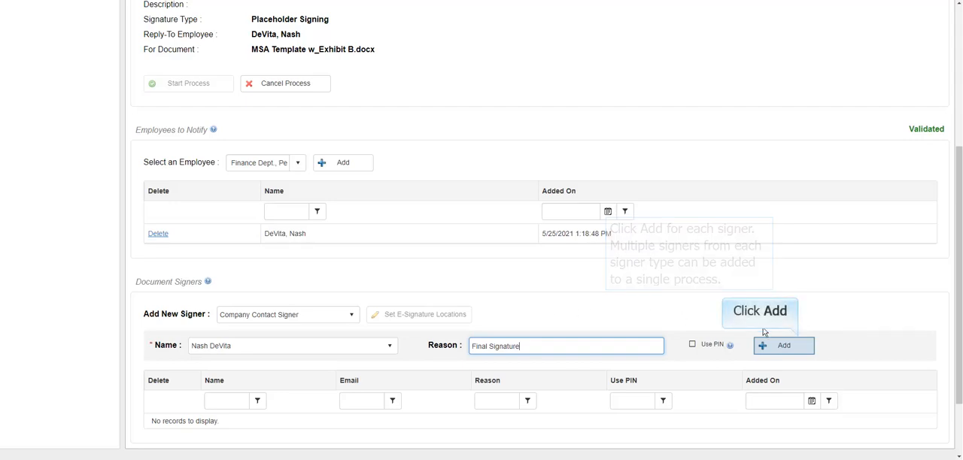
left_click(781, 347)
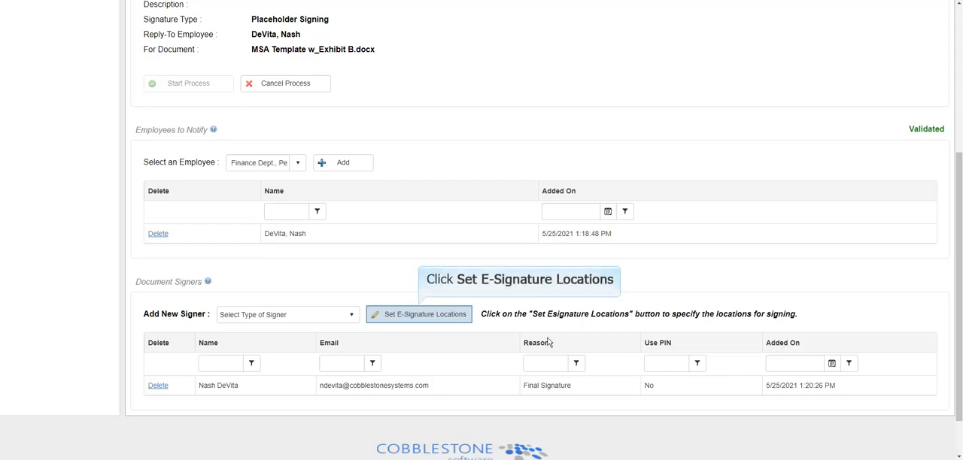
- Open the e-signature location settings for the document and go to page 10
left_click(421, 316)
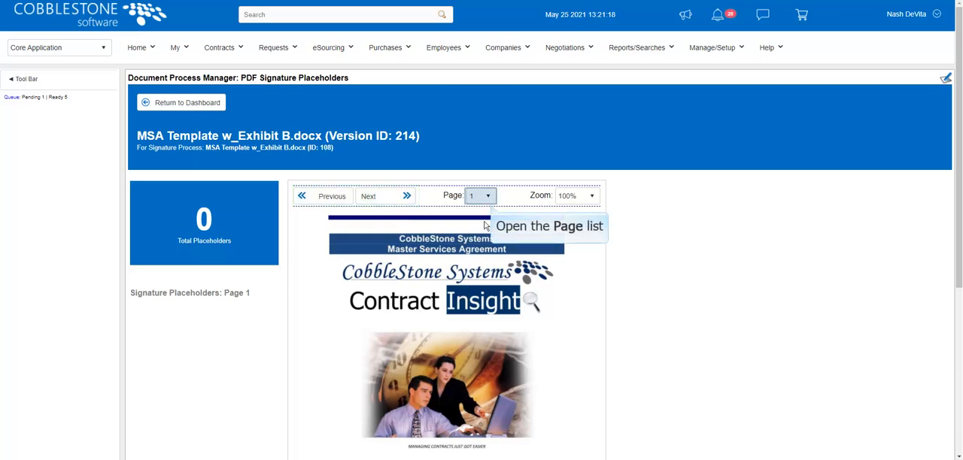
left_click(486, 197)
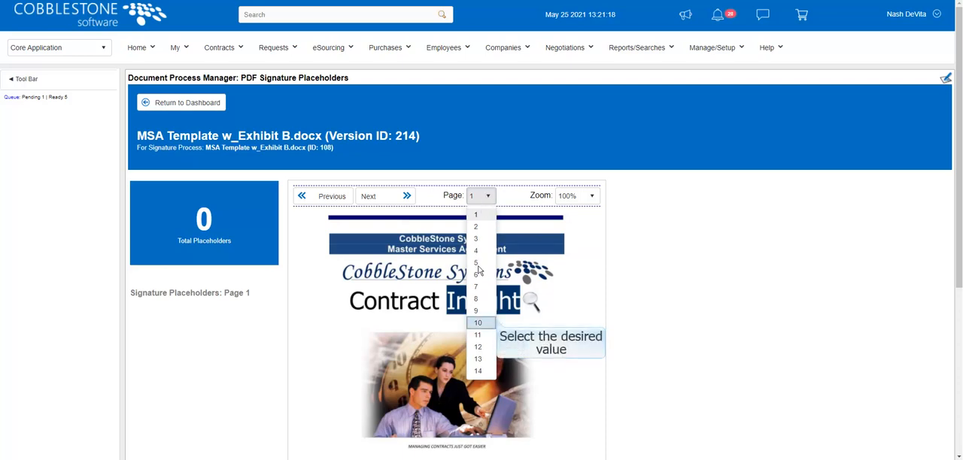
left_click(479, 322)
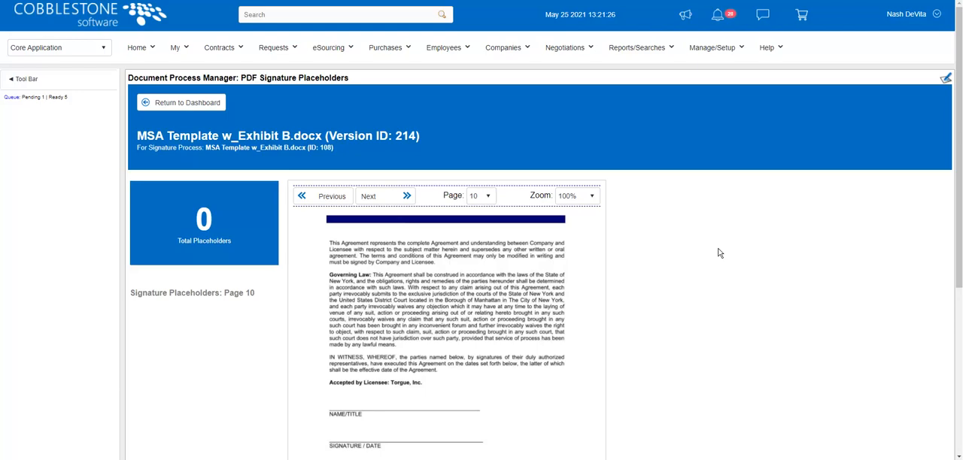
- Draw a signature placeholder about 291 wide and 31 high above the NAME/TITLE line, assign it to the contact signer and save it
scroll(718, 242, "down", 2)
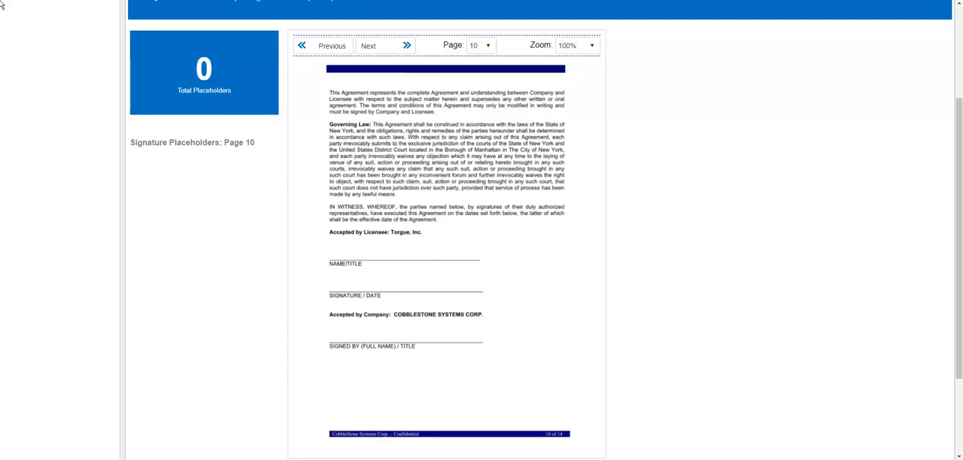
left_click(332, 243)
left_click_drag(332, 242, 478, 259)
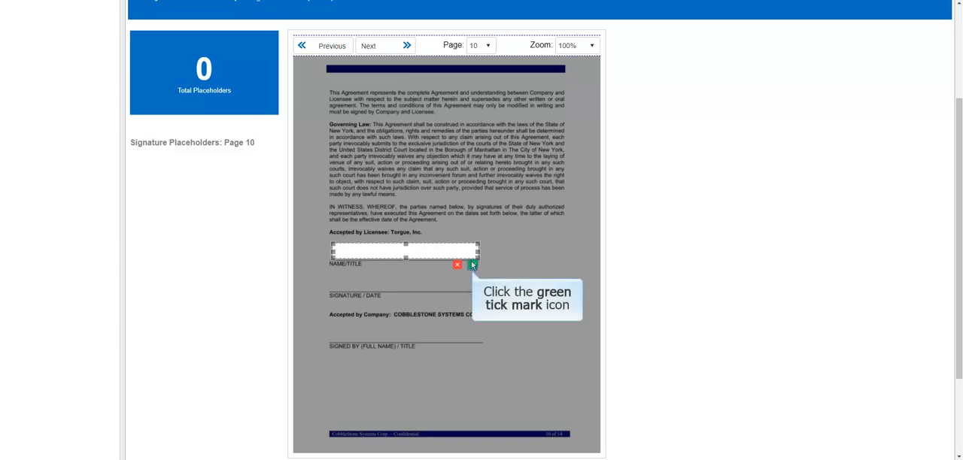
left_click(473, 264)
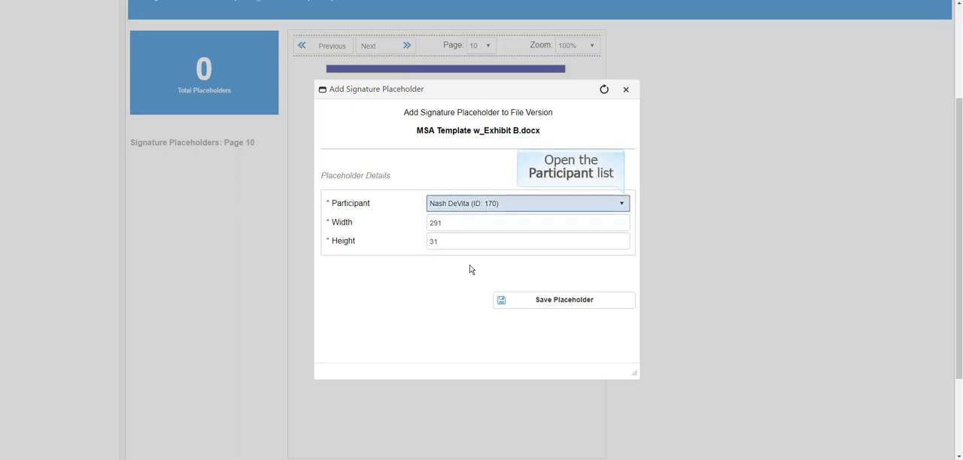
left_click(621, 205)
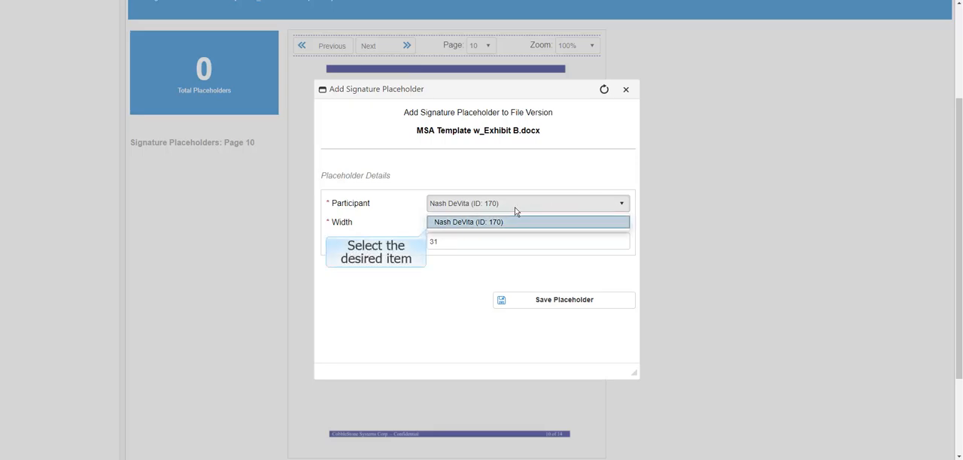
left_click(478, 222)
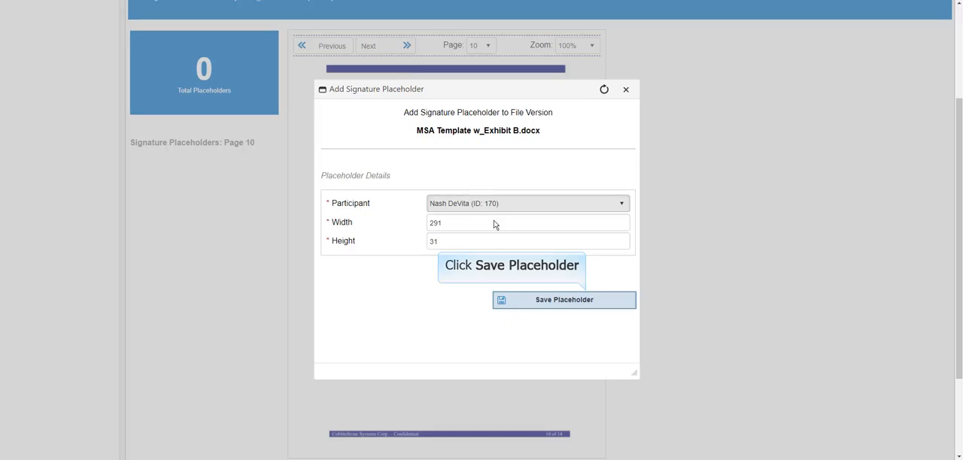
left_click(552, 301)
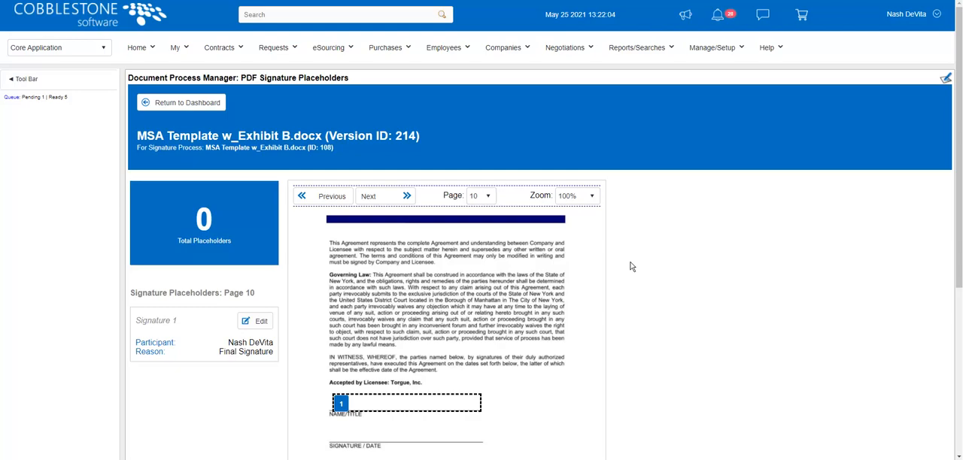
- Return to the signing dashboard, start the signature process and confirm its initiation
scroll(631, 266, "down", 2)
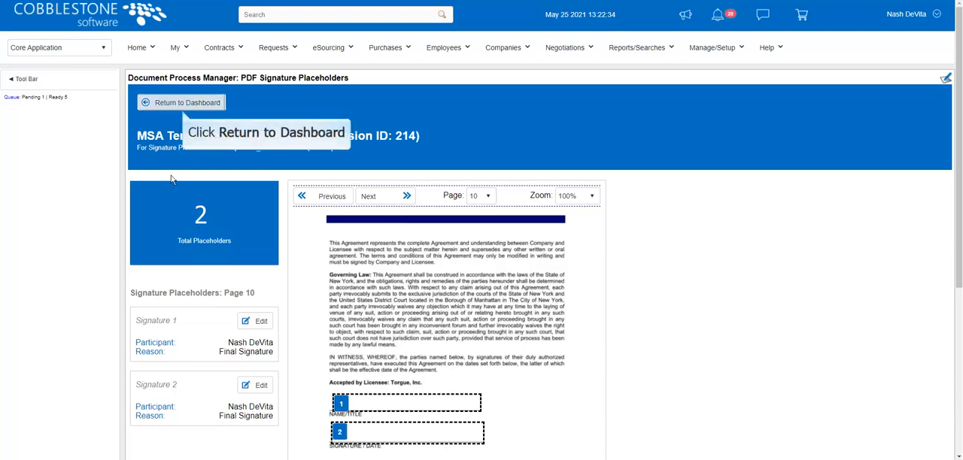
left_click(194, 104)
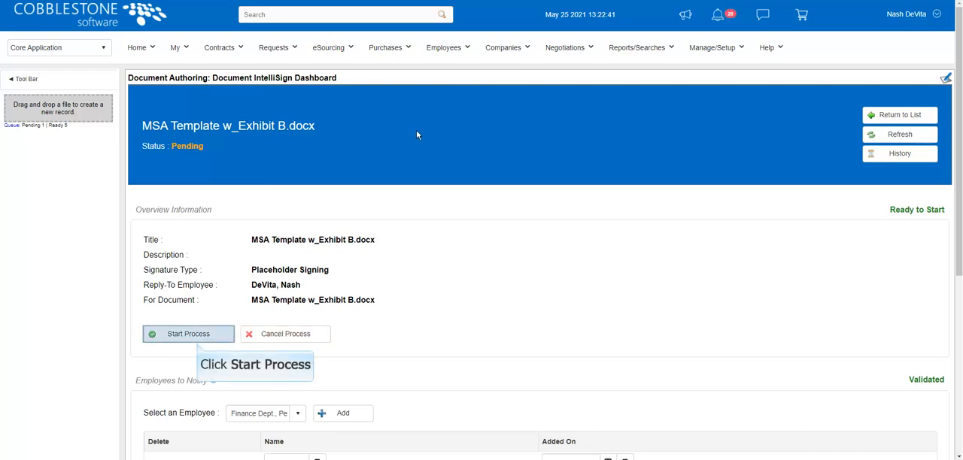
left_click(201, 334)
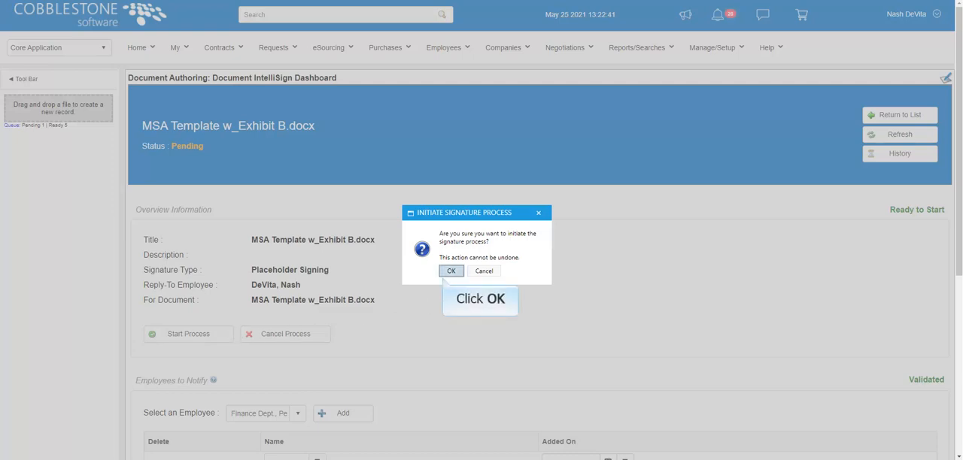
left_click(452, 271)
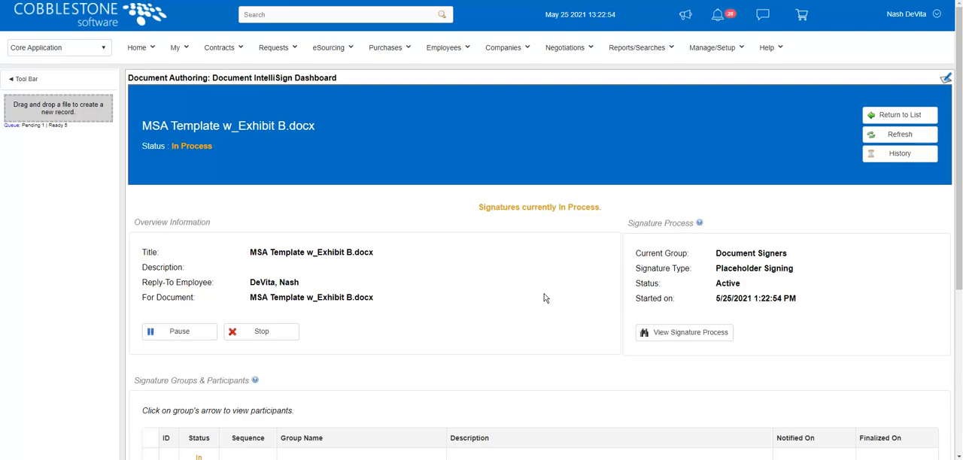
- Agree to use electronic records and signatures, continue to the signing page, and go to the first pending Page 10 signature
scroll(545, 299, "down", 3)
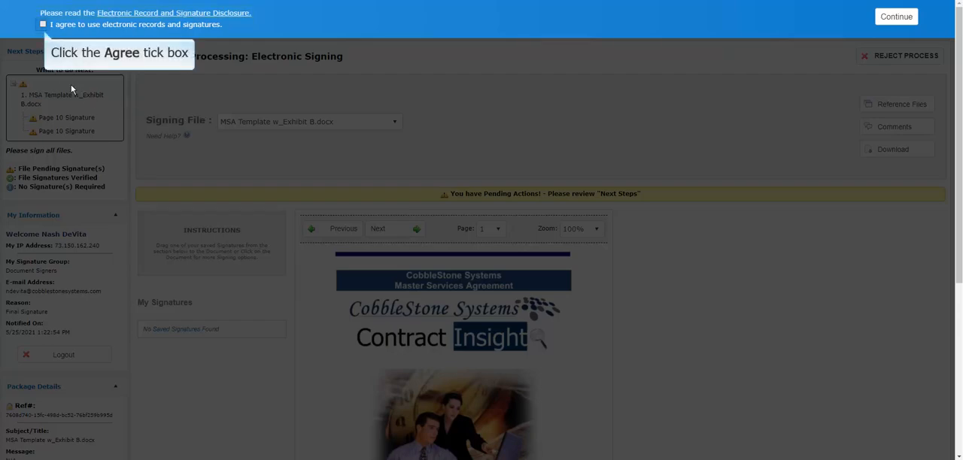
left_click(42, 25)
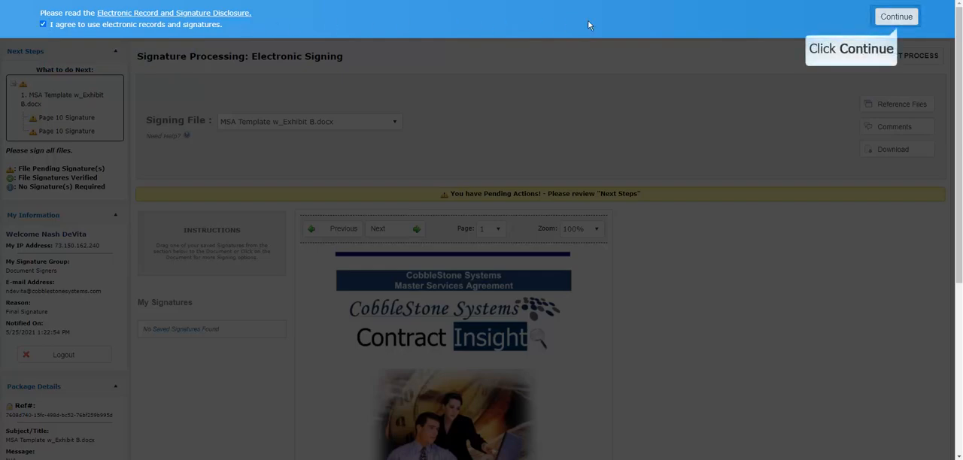
left_click(895, 16)
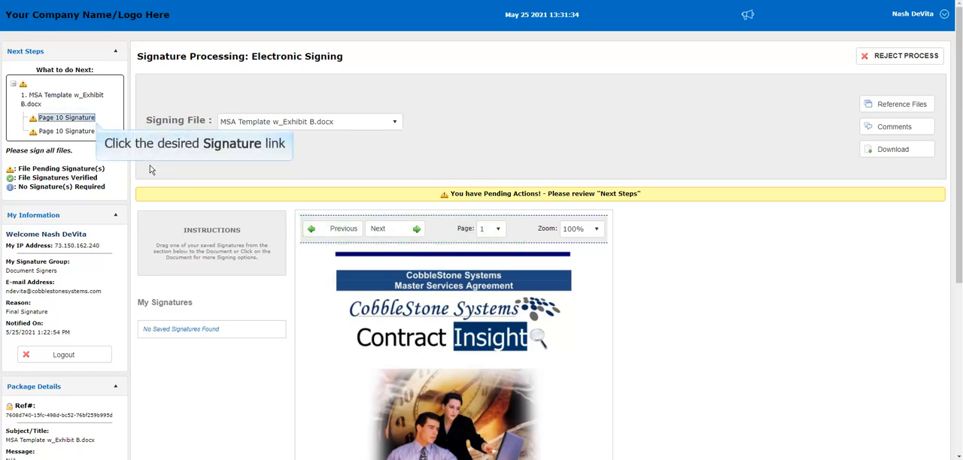
left_click(71, 118)
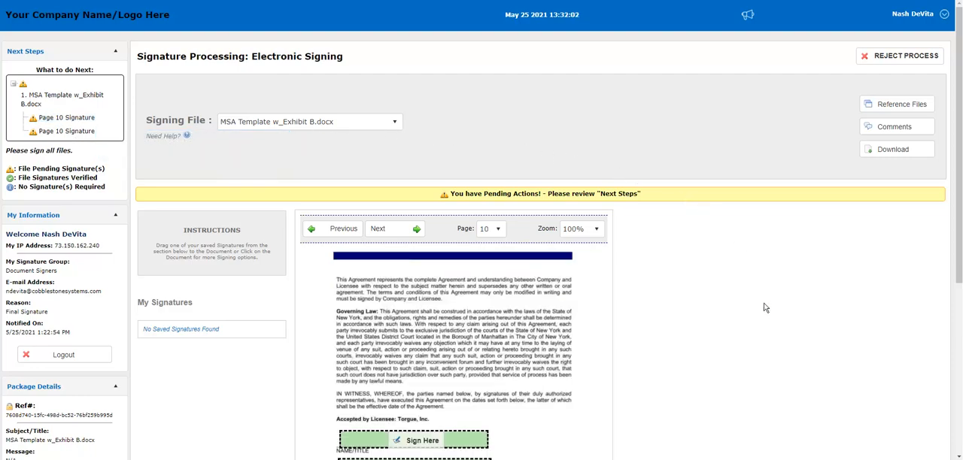
scroll(745, 290, "down", 3)
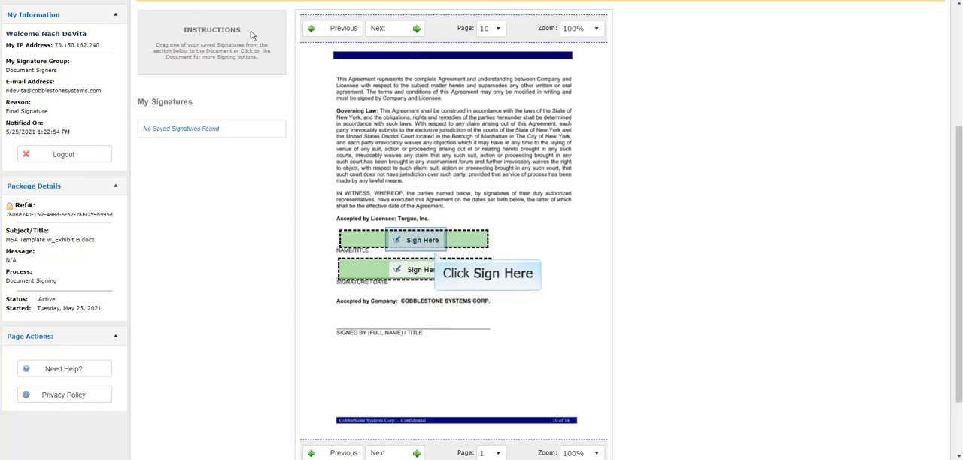
- Sign the NAME/TITLE placeholder with a Text signature reading "Signer Name"
left_click(422, 241)
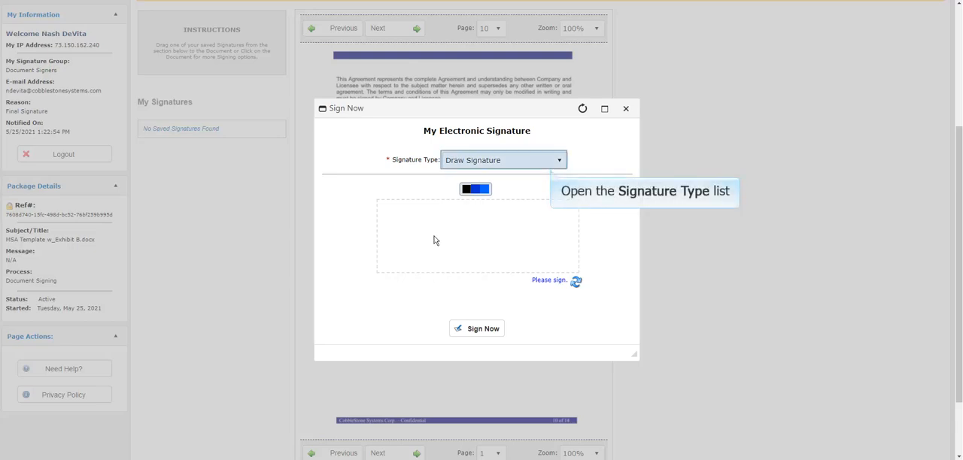
left_click(560, 161)
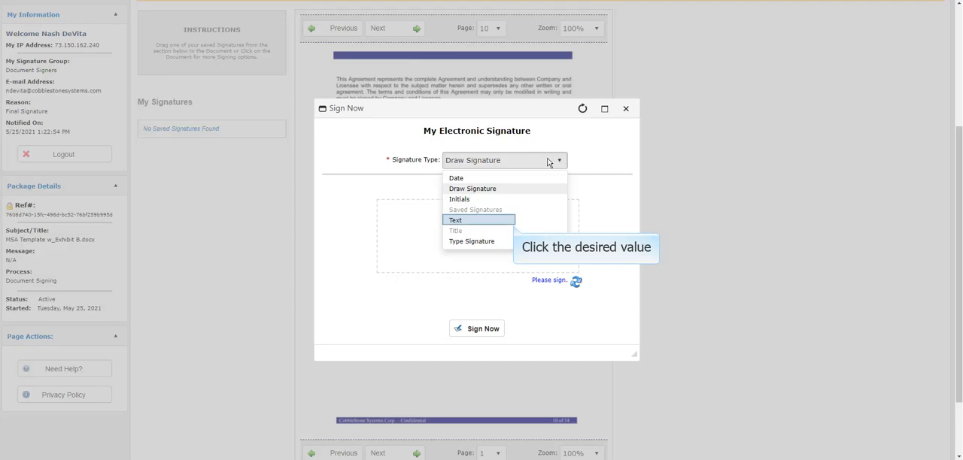
left_click(456, 220)
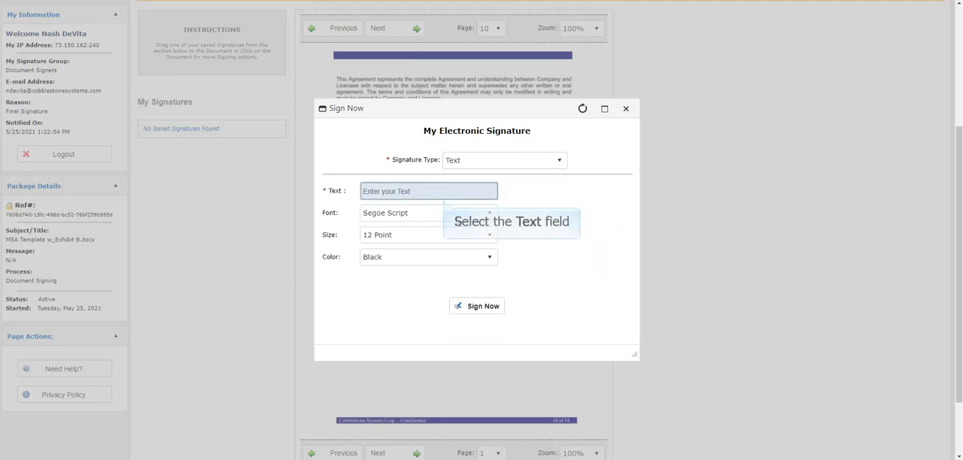
left_click(382, 194)
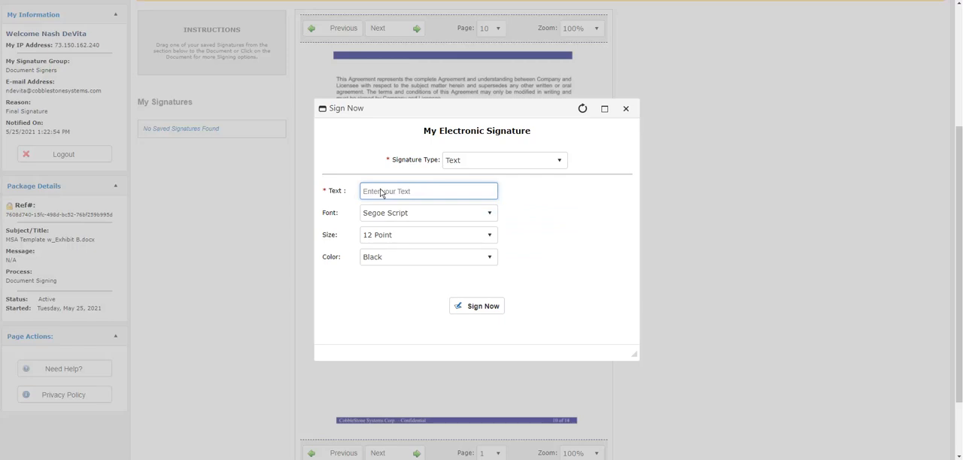
type("Signer Name")
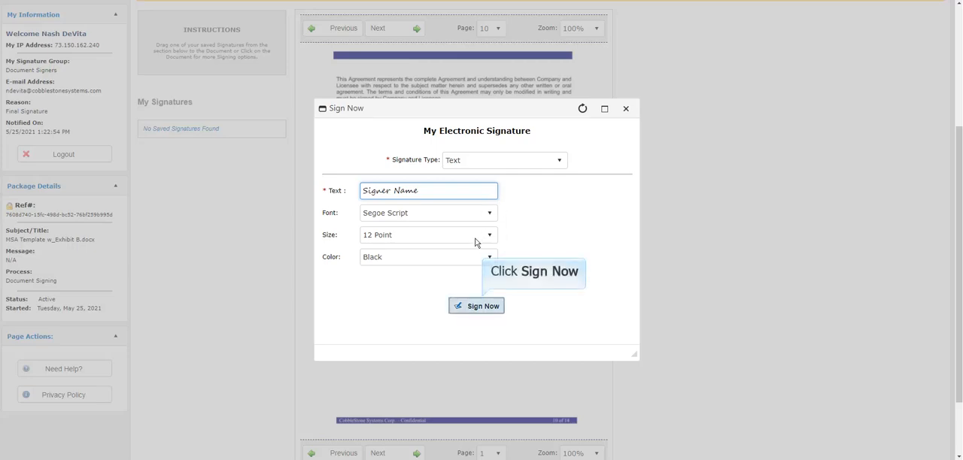
left_click(473, 306)
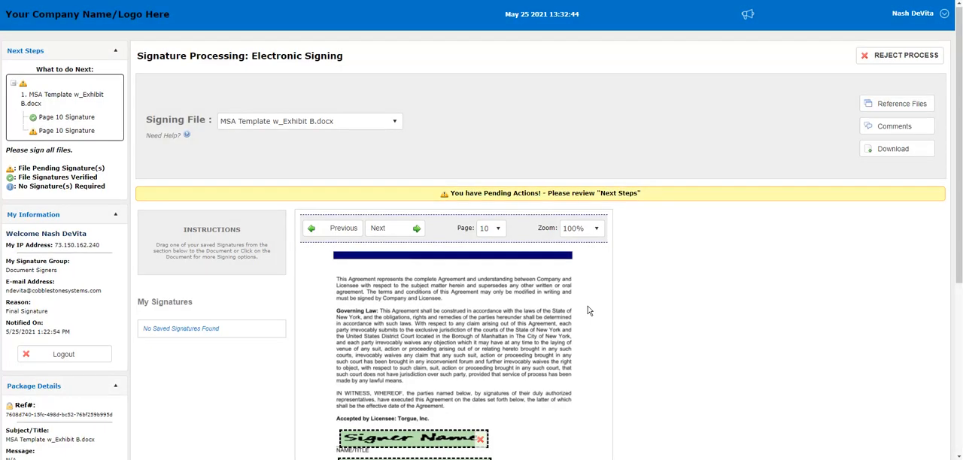
- Sign the SIGNATURE / DATE placeholder with a freehand drawn signature, and verify and complete the document's signing
scroll(589, 311, "down", 4)
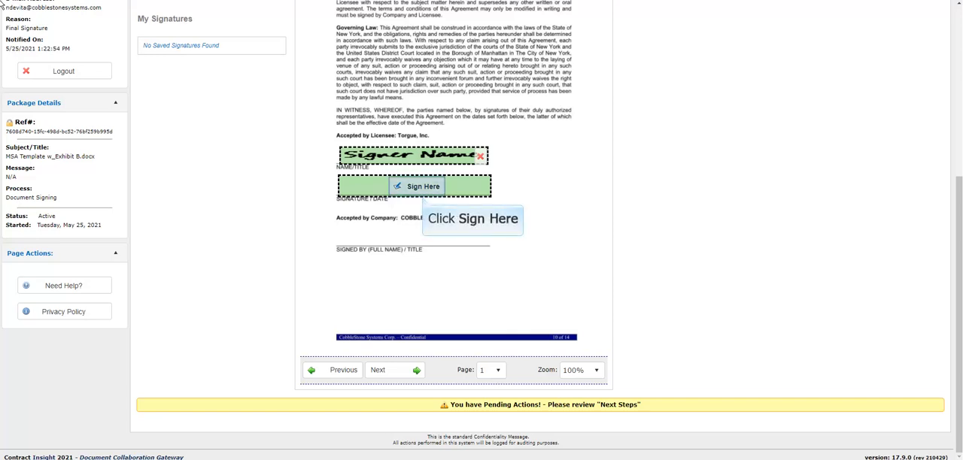
left_click(403, 187)
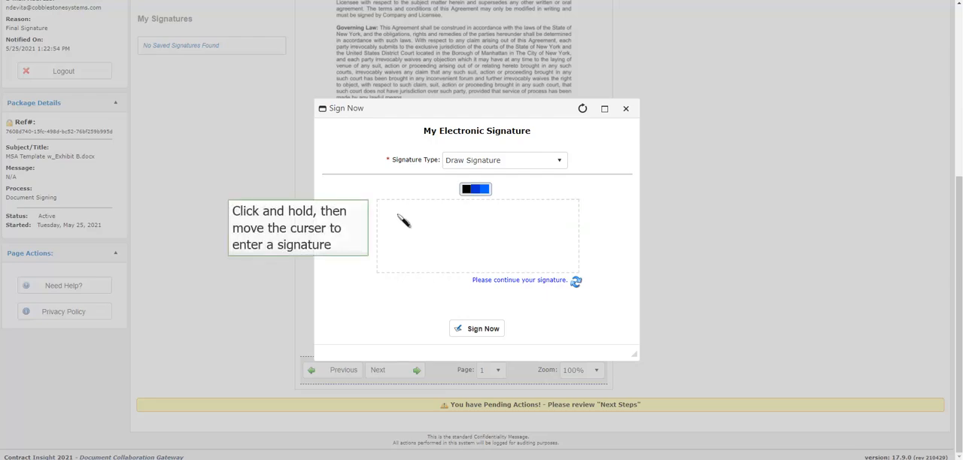
mouse_move(400, 216)
left_mouse_down()
mouse_move(410, 233)
mouse_move(554, 241)
mouse_move(432, 259)
left_mouse_up()
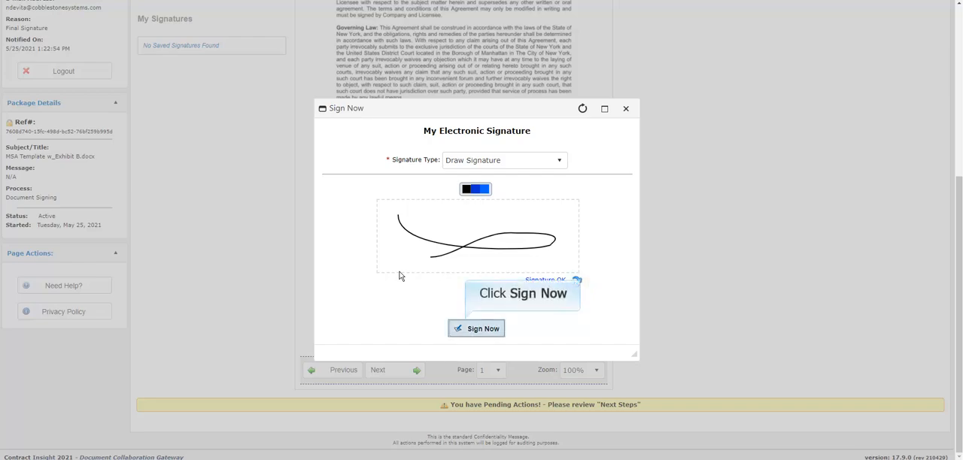
left_click(468, 328)
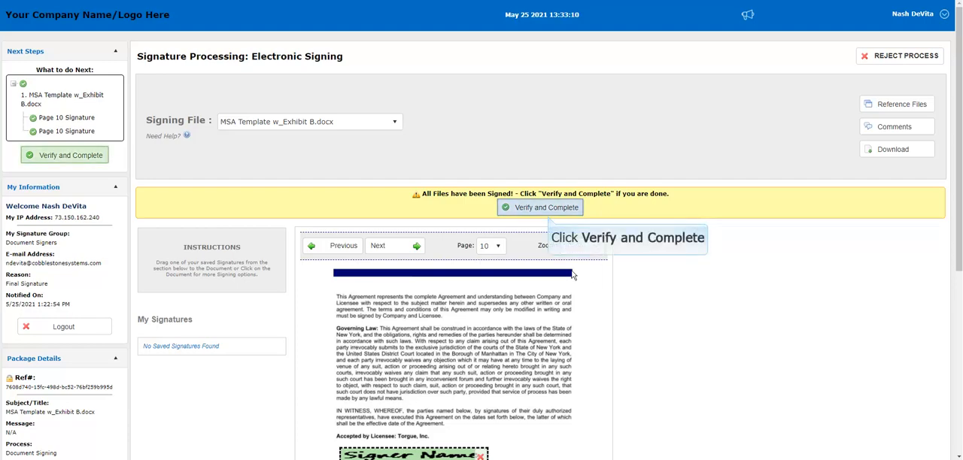
left_click(526, 209)
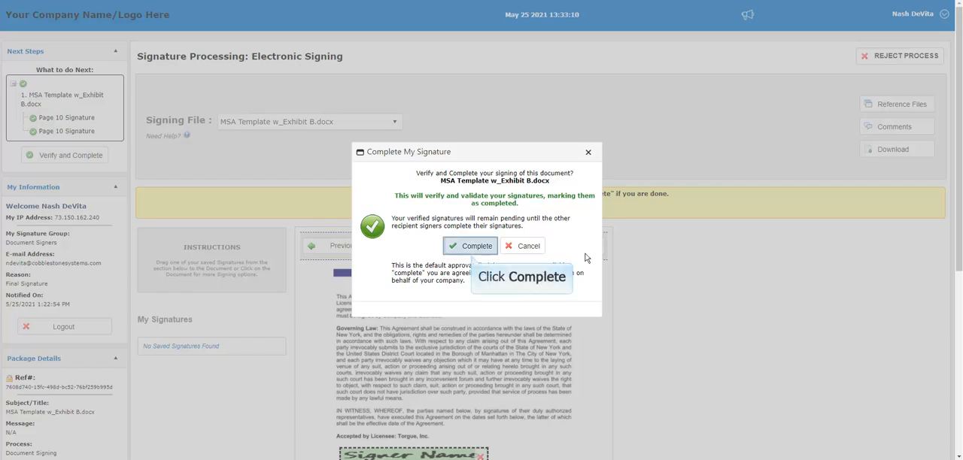
left_click(467, 249)
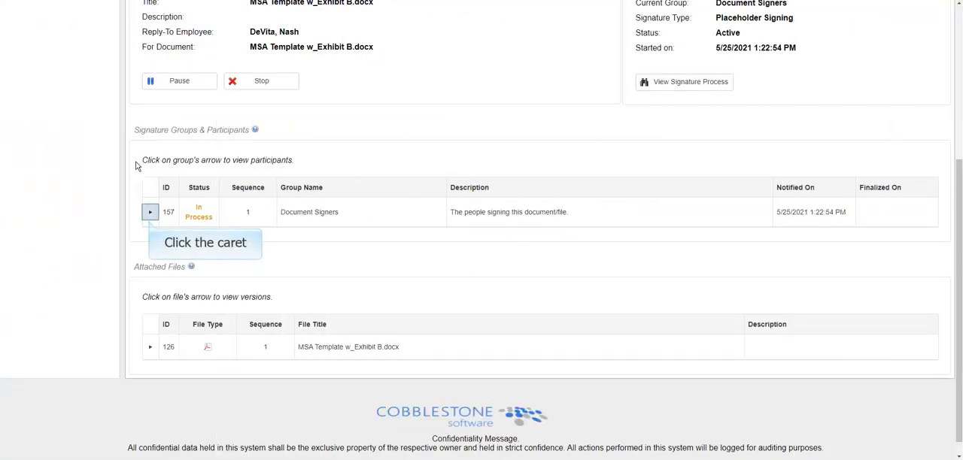
- On the IntelliSign dashboard, expand the Document Signers group's participants and the attached MSA Template w_Exhibit B.docx file's versions
left_click(150, 212)
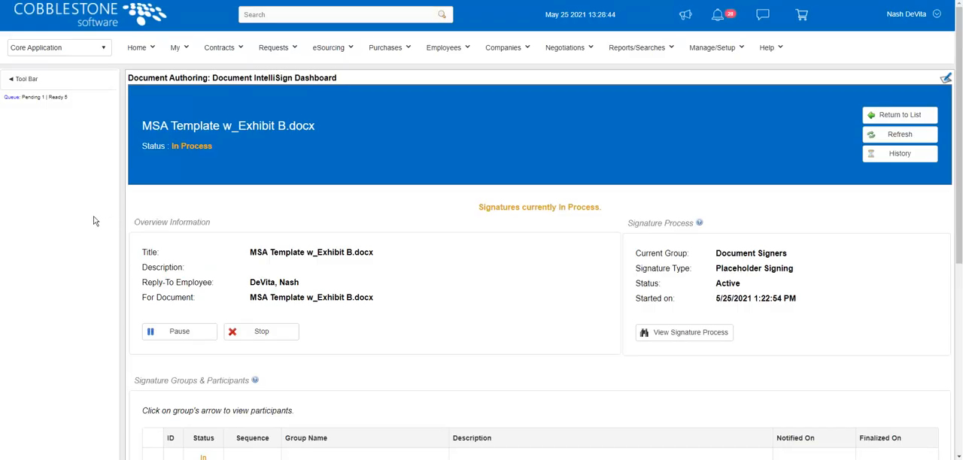
scroll(94, 221, "down", 4)
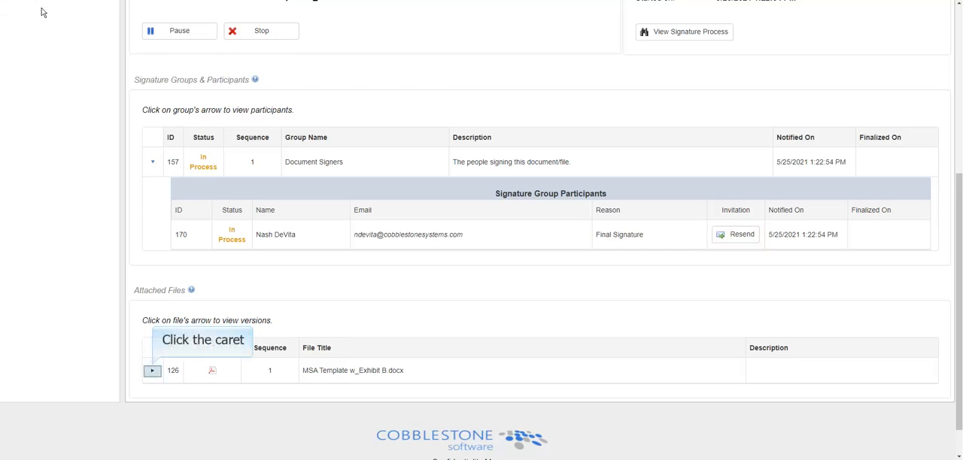
left_click(151, 370)
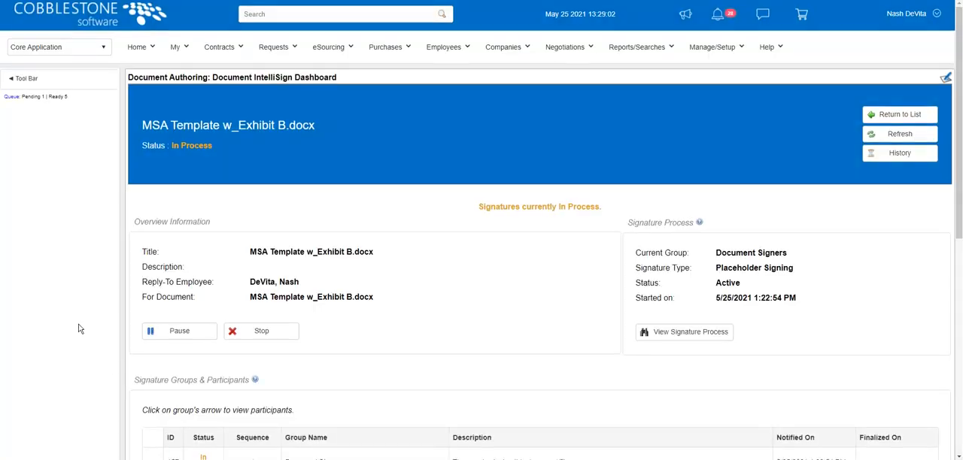
scroll(78, 328, "down", 5)
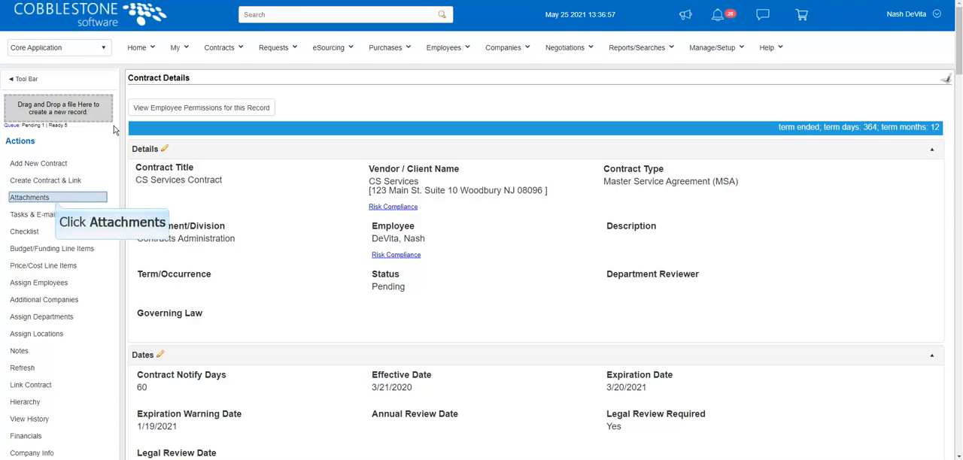
- Go to the file attachments of the CS Services Contract record
left_click(40, 195)
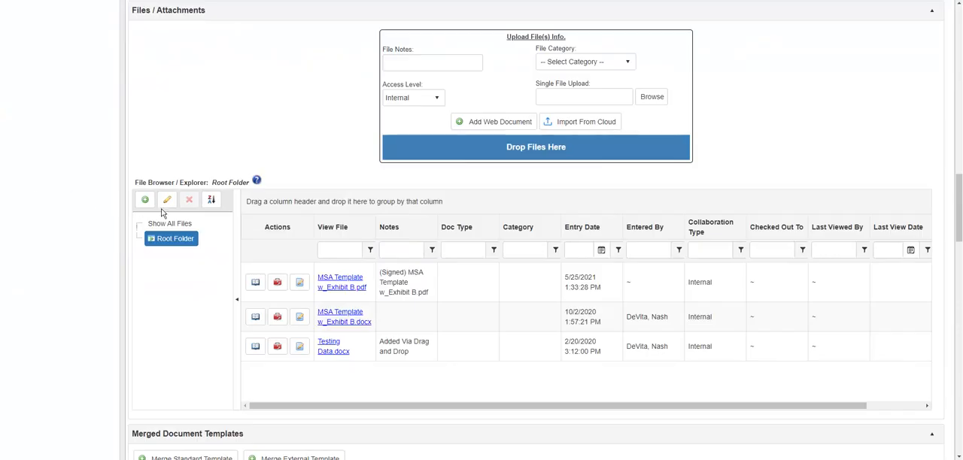